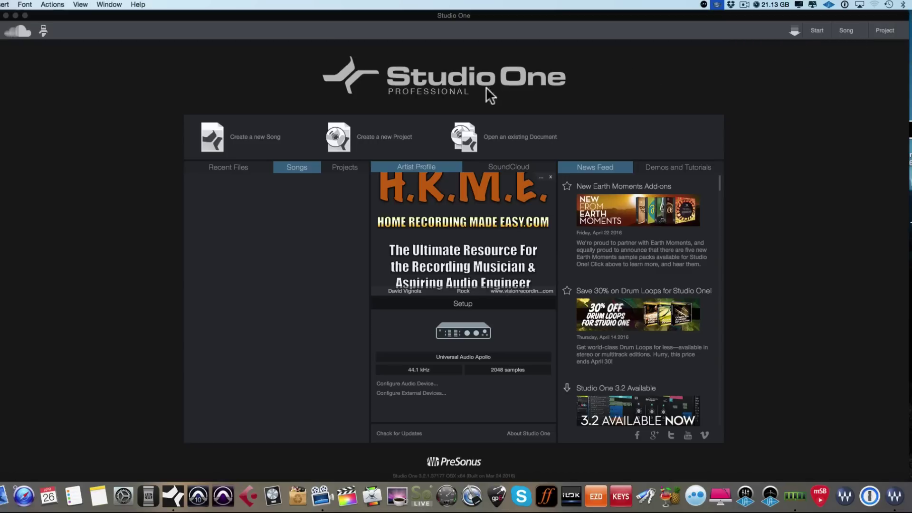
Open and cancel the New Song dialog twice, ending back on the Start page.
left_click(238, 146)
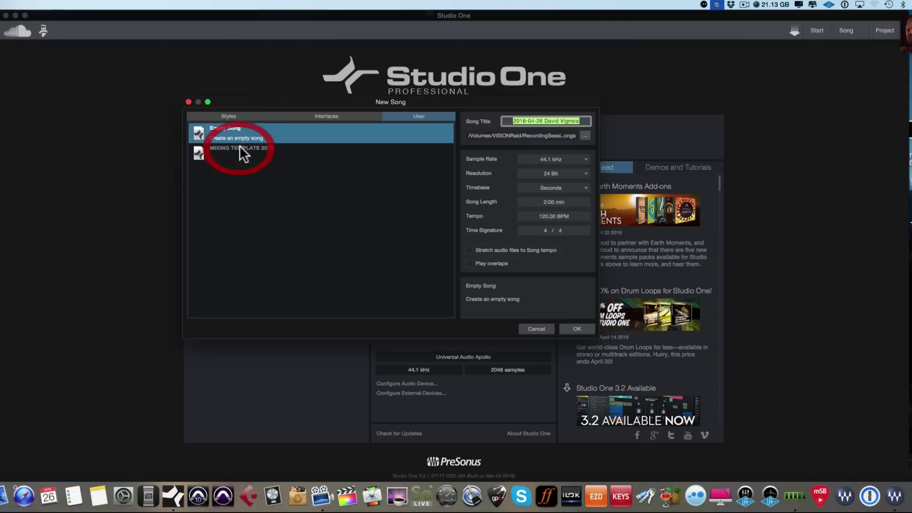
left_click(531, 327)
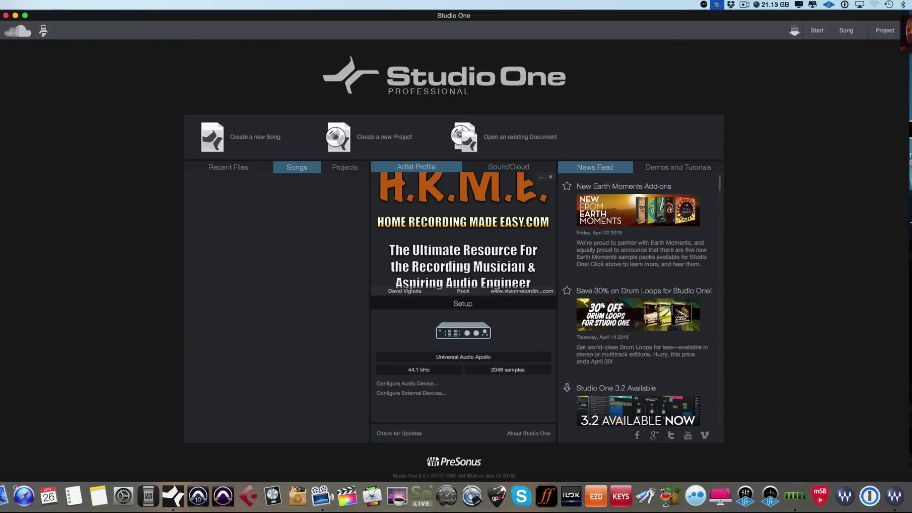
left_click(848, 29)
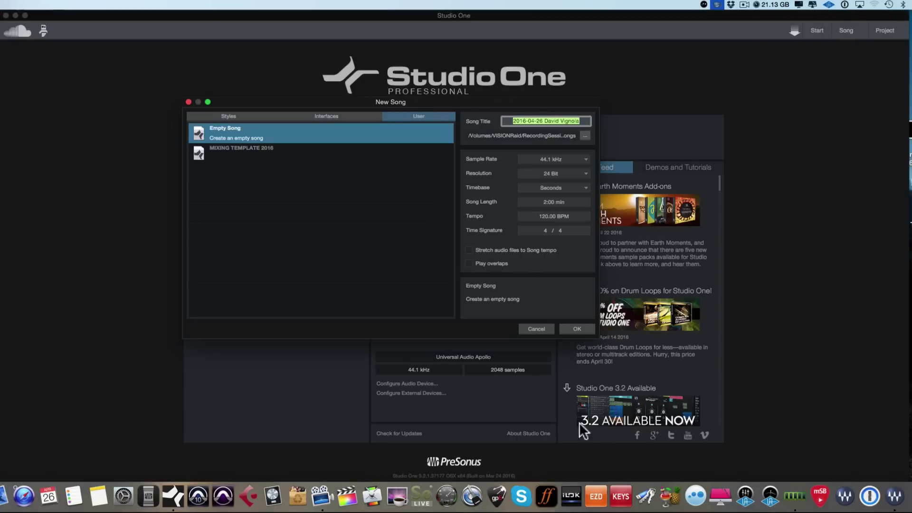
left_click(537, 329)
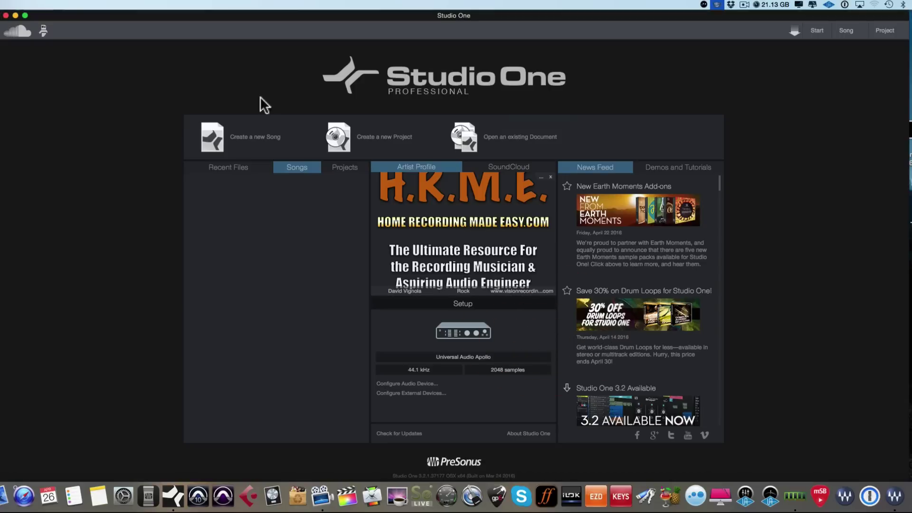
Start a new song and browse the Styles, Interfaces and User template tabs, returning to Styles.
left_click(250, 141)
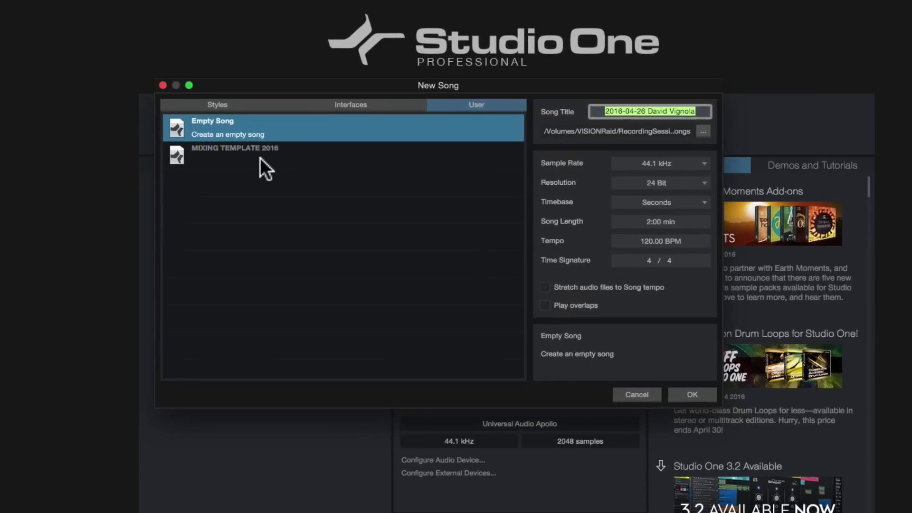
left_click(212, 104)
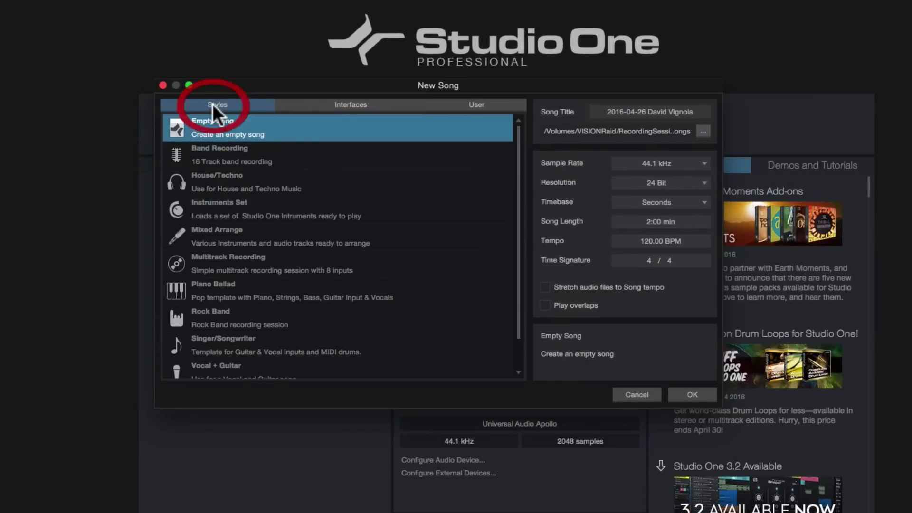
left_click(343, 107)
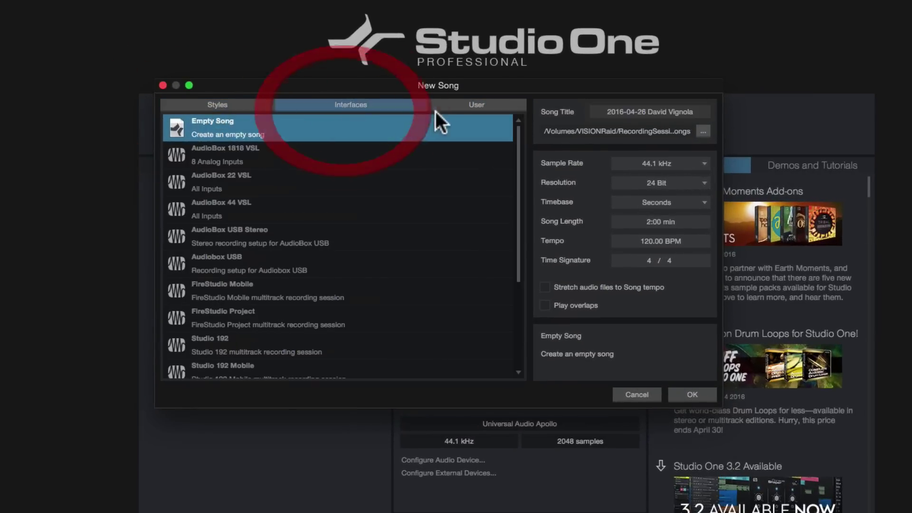
left_click(466, 101)
left_click(232, 107)
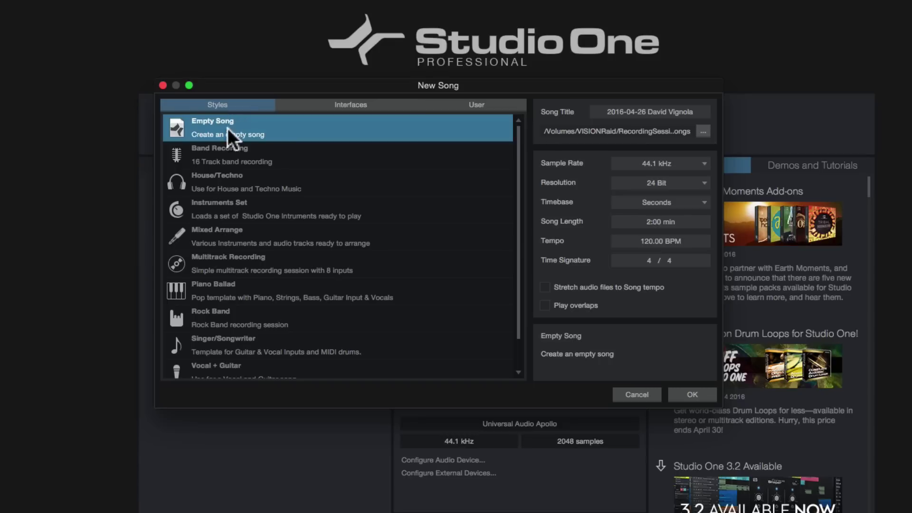
Preview Band Recording, House/Techno, Instruments Set and Multitrack Recording, settling on Mixed Arrange (5:00 min, 120 BPM).
left_click(221, 156)
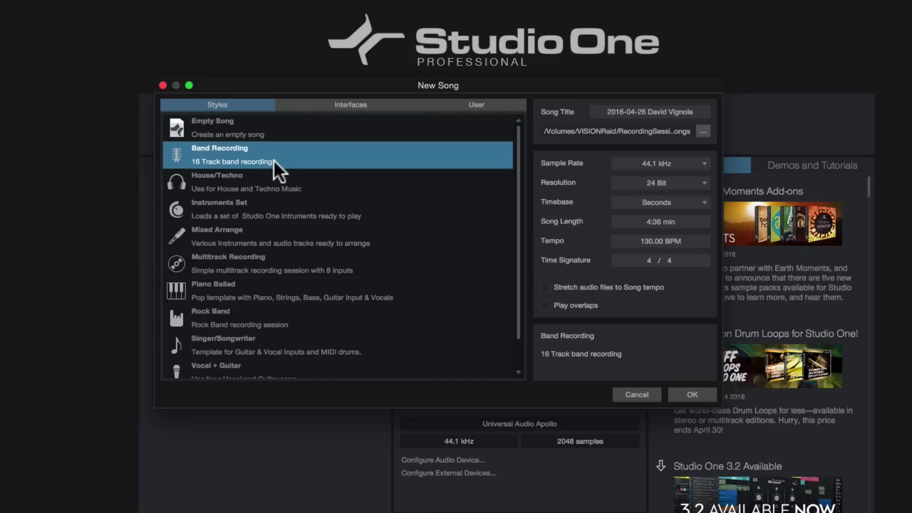
left_click(205, 179)
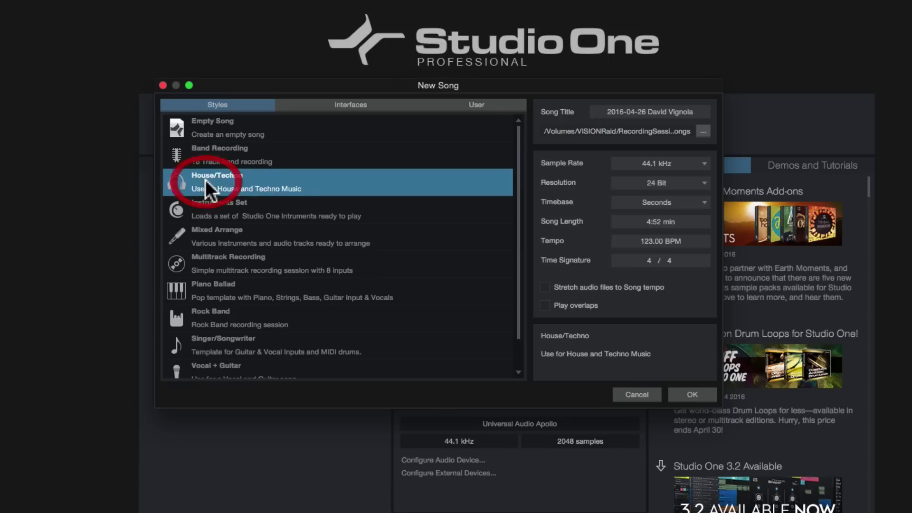
left_click(197, 217)
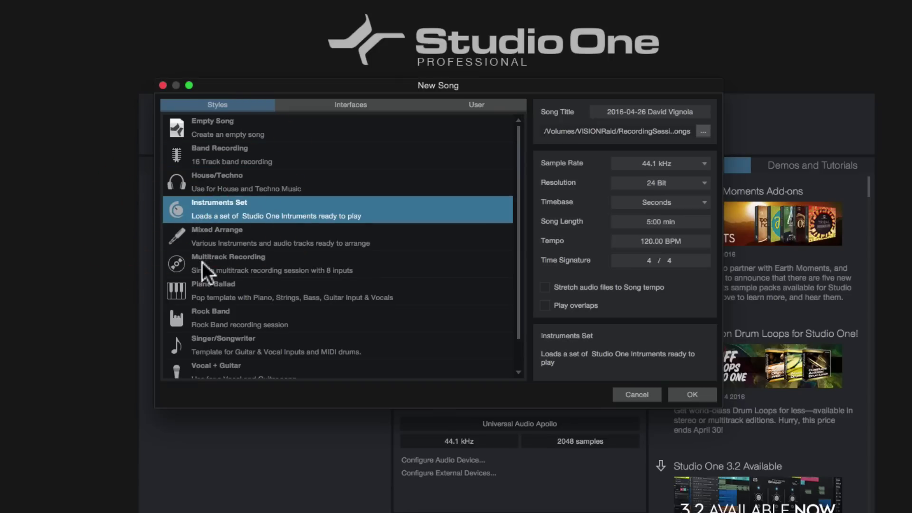
scroll(236, 239, "down", 2)
scroll(235, 239, "up", 2)
left_click(223, 230)
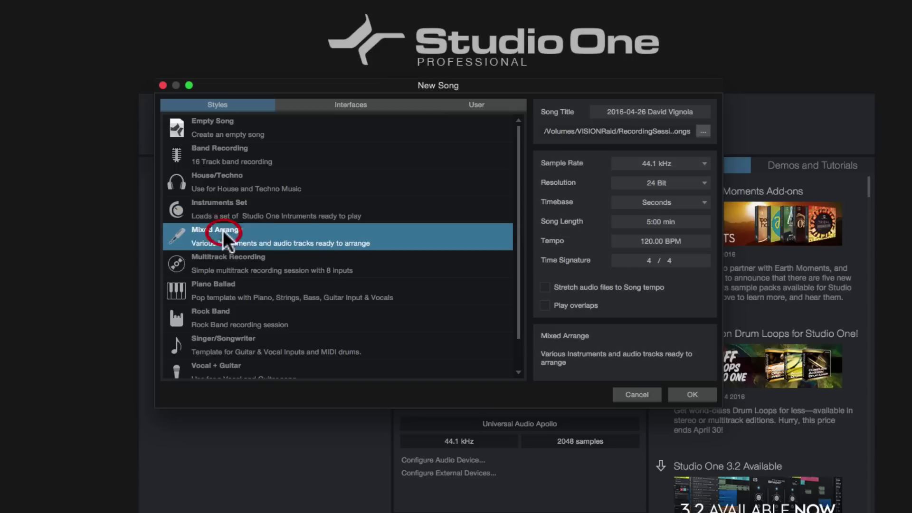
left_click(218, 257)
left_click(221, 236)
Preview the AudioBox USB, AudioBox USB Stereo and FireStudio Mobile interface templates, then list the User templates.
left_click(329, 102)
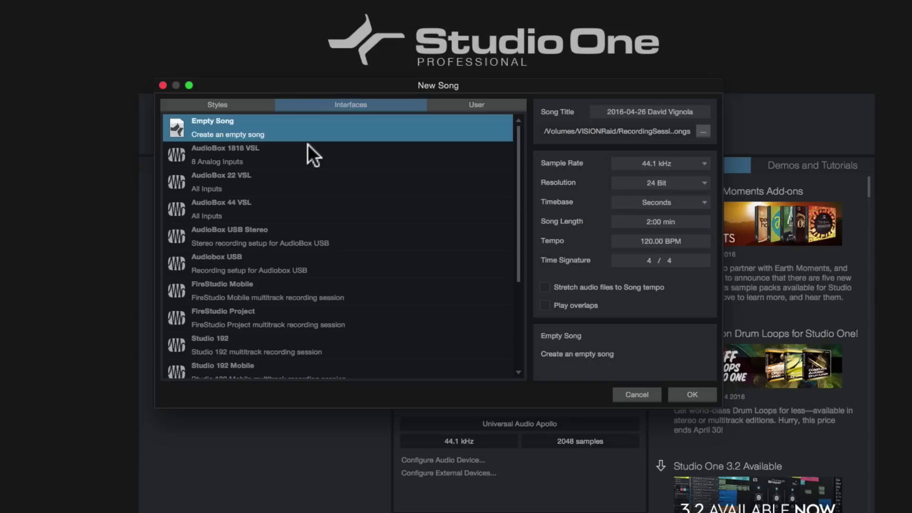
left_click(229, 259)
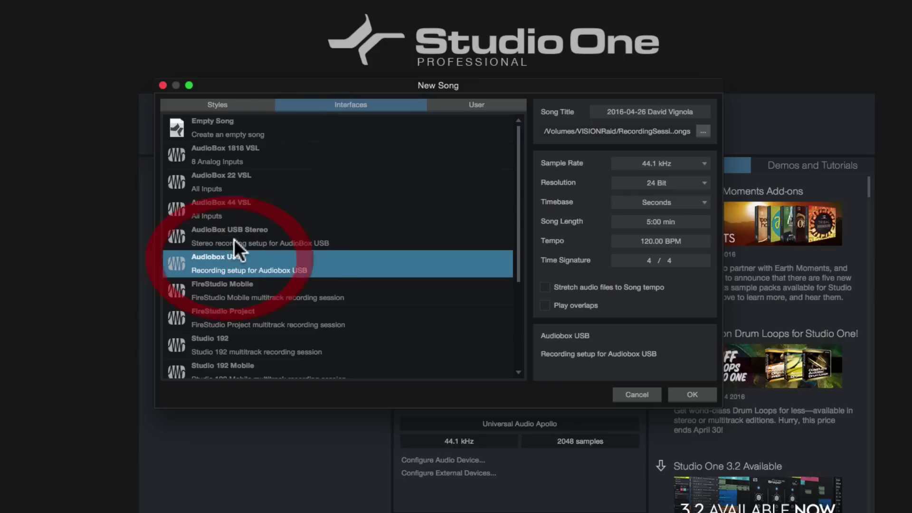
left_click(235, 238)
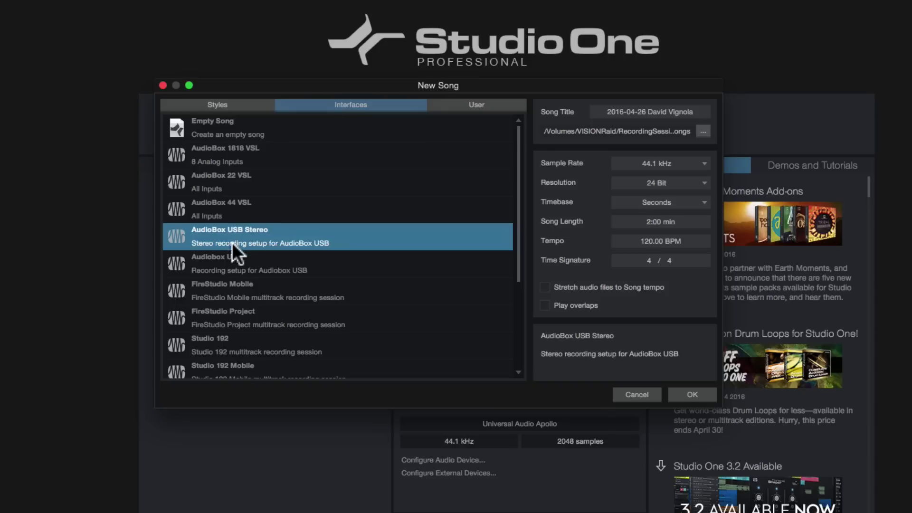
left_click(231, 258)
left_click(222, 287)
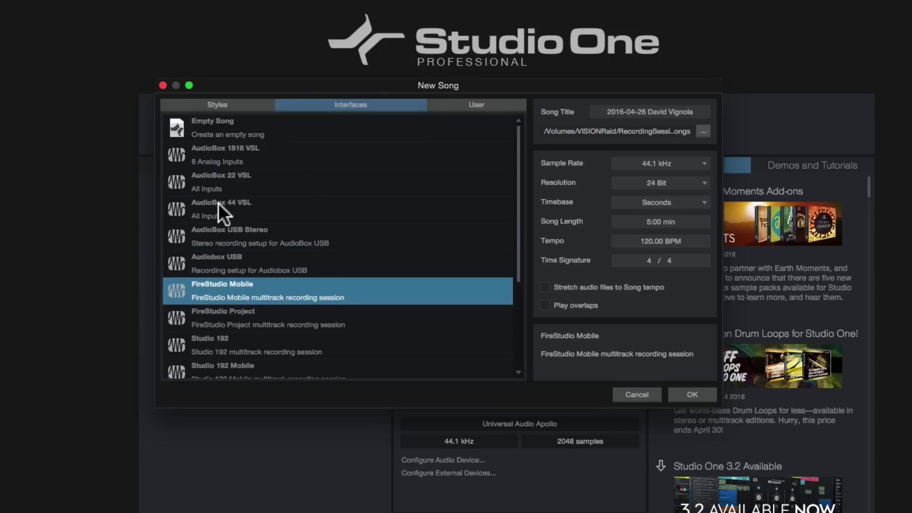
left_click(473, 108)
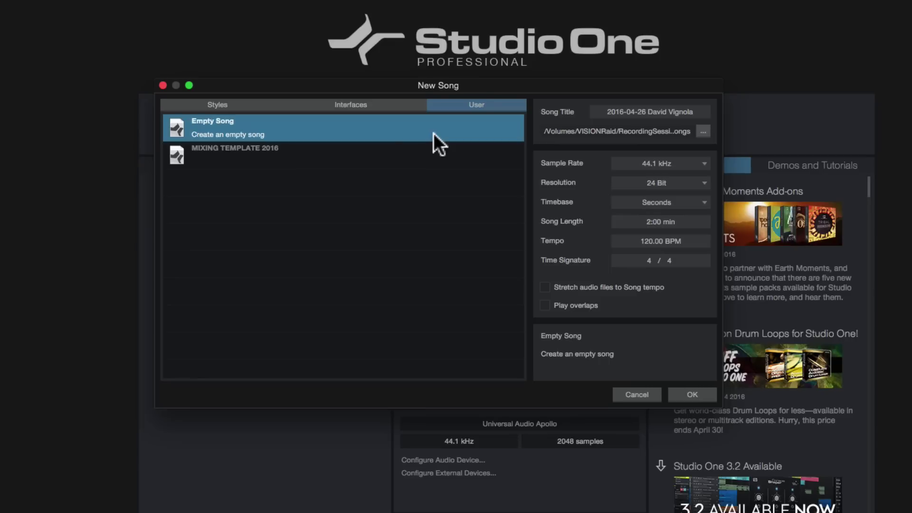
Preview MIXING TEMPLATE 2016, then select the Empty Song template (2:00 min, 120 BPM).
left_click(253, 155)
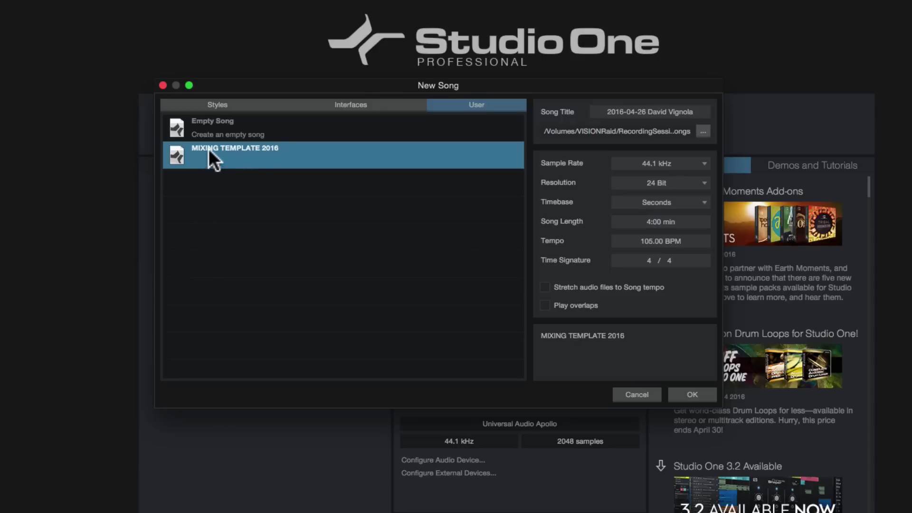
left_click(227, 124)
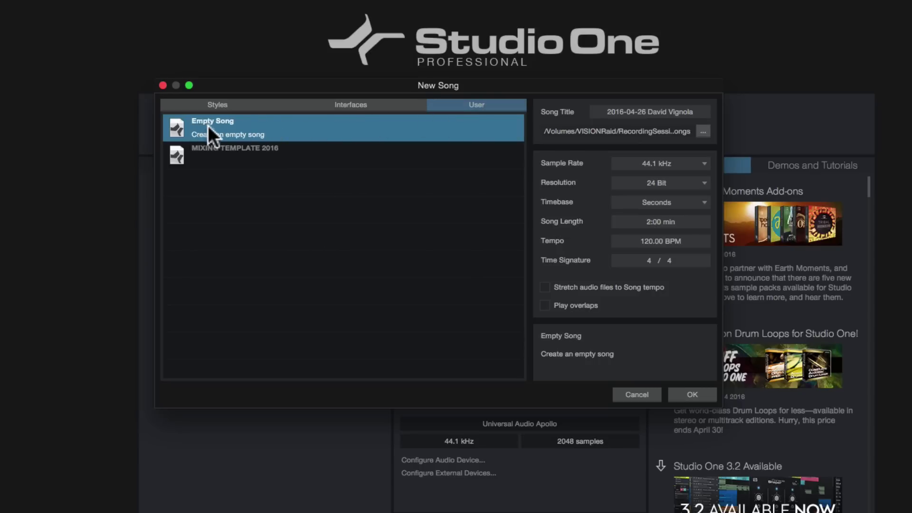
Replace the default date-and-name song title with 'Test Song'.
left_click(358, 102)
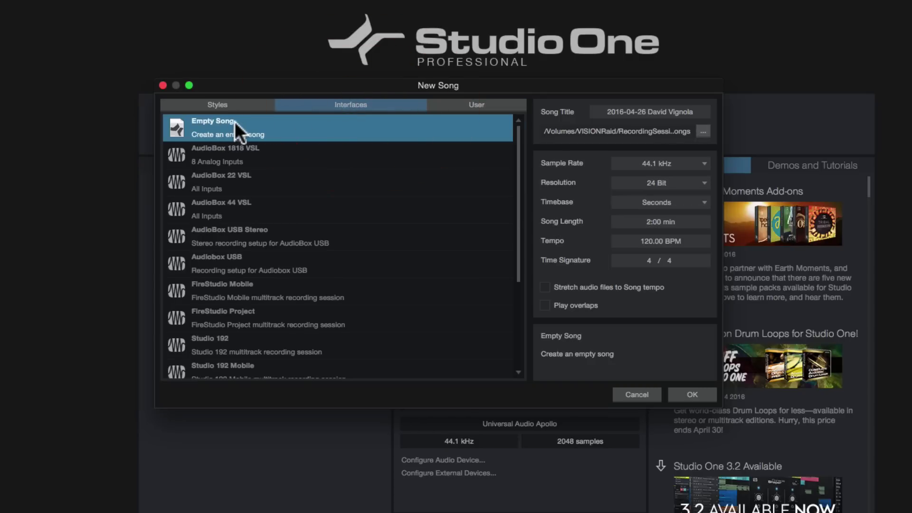
left_click(212, 104)
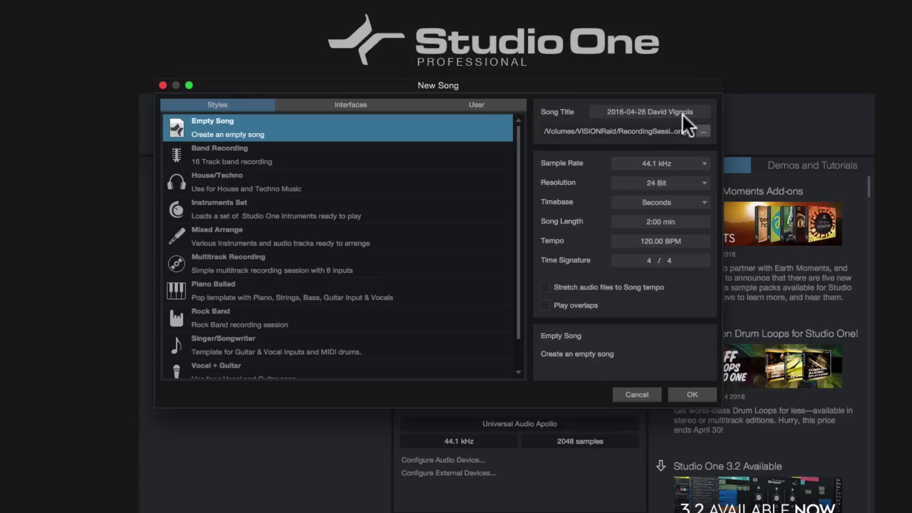
left_click(630, 111)
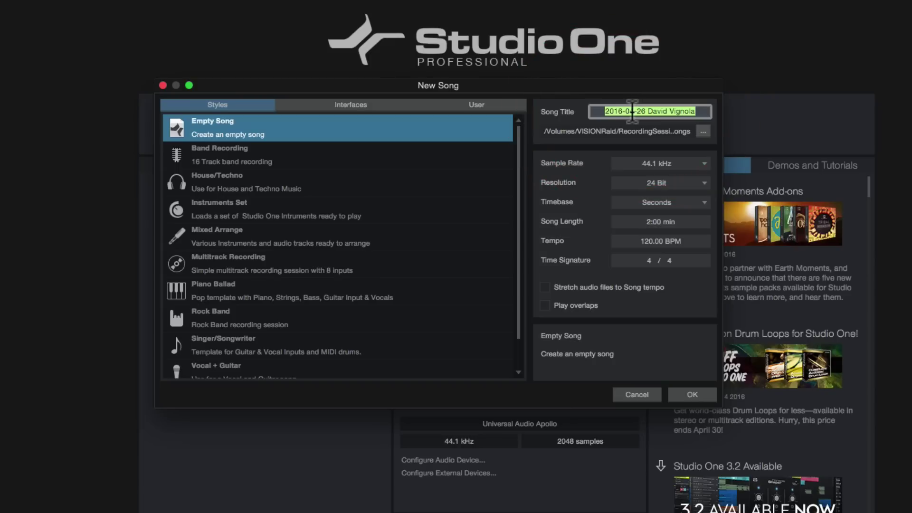
key("BackSpace")
type("Tes")
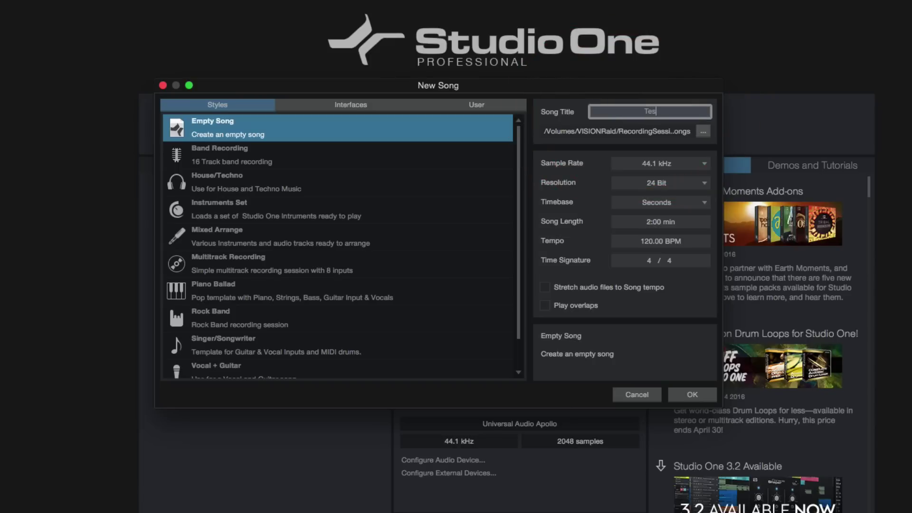
type("t Song")
key("Tab")
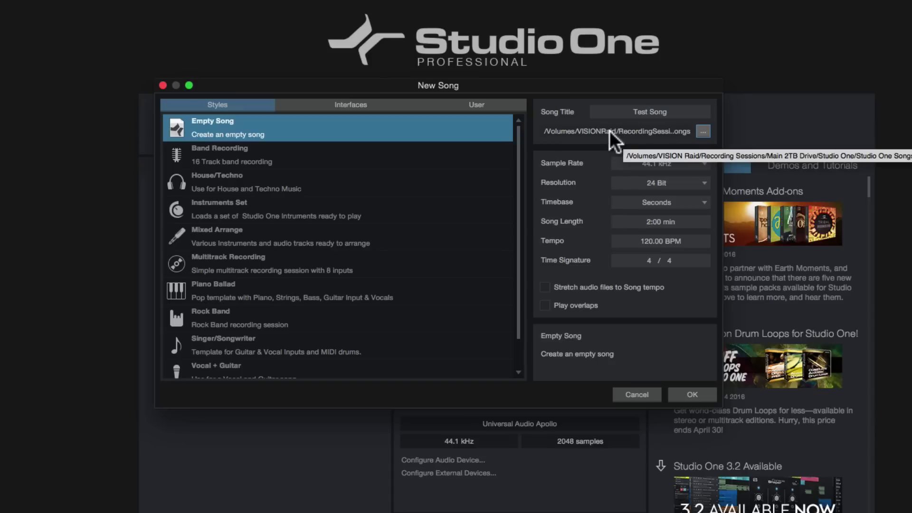
Browse the song location chooser to the Desktop folder.
left_click(702, 131)
left_click_drag(517, 115, 403, 61)
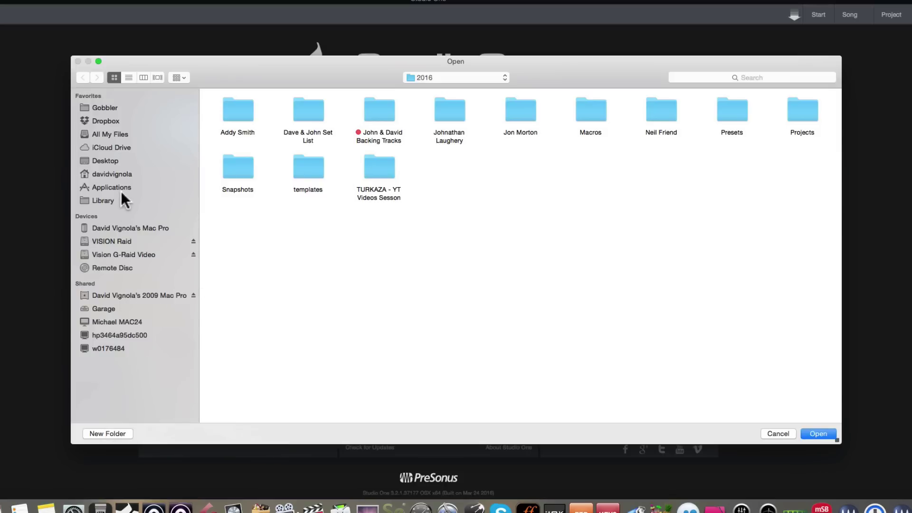
left_click(107, 160)
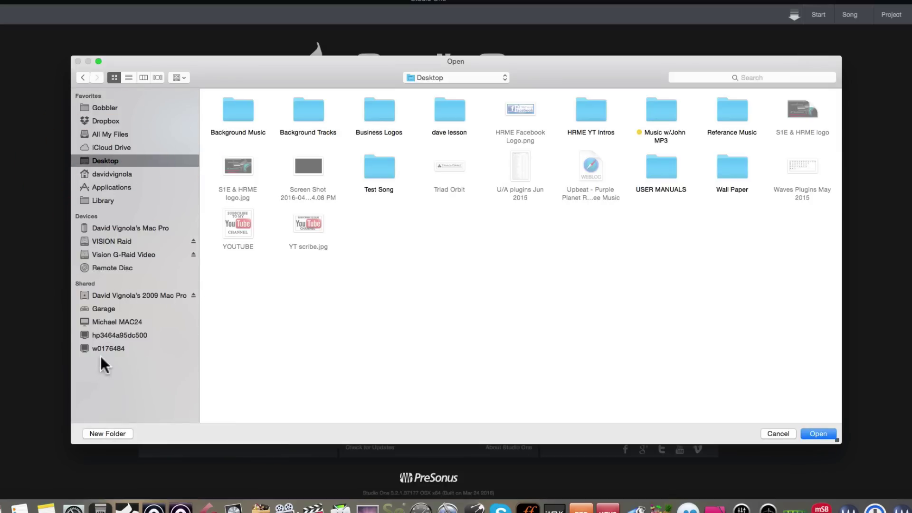
Create a 'Studio one Test' folder on the Desktop and use it as the song location.
left_click(106, 433)
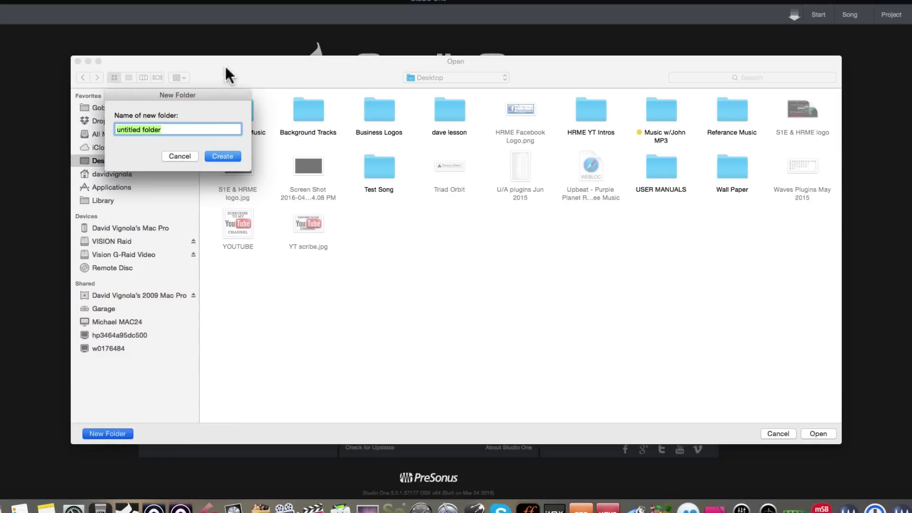
left_click_drag(218, 94, 249, 98)
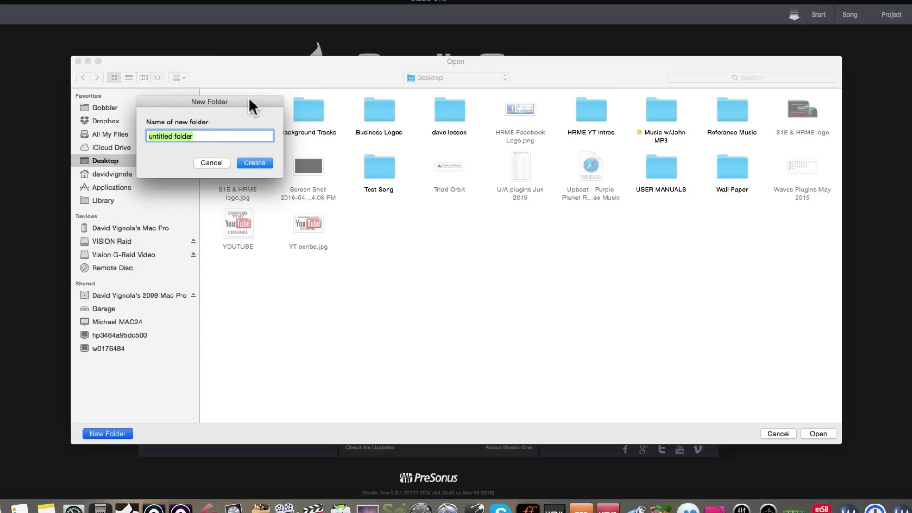
key("BackSpace")
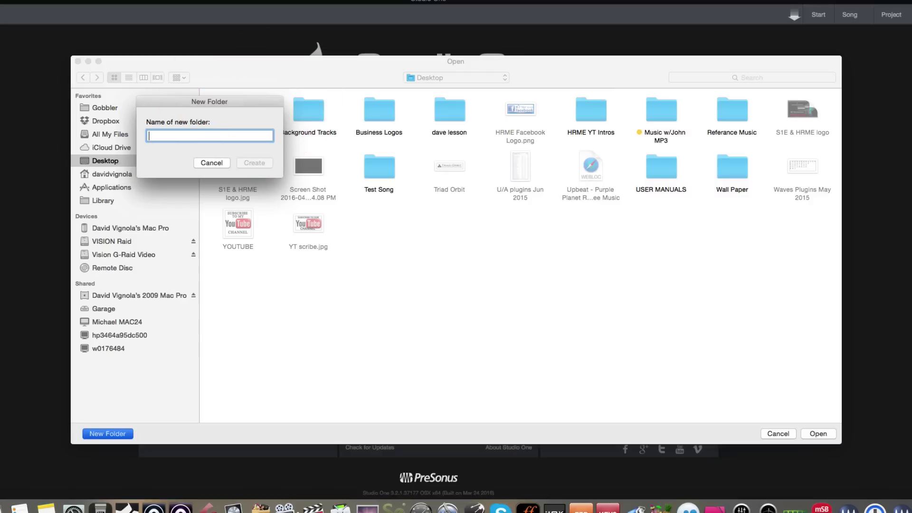
type("Studu")
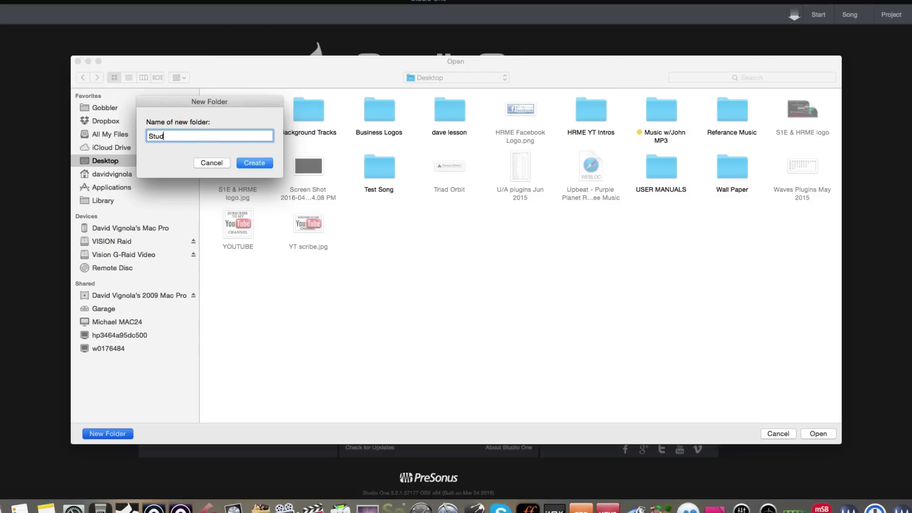
key("BackSpace")
key("BackSpace")
type("dio one Test")
left_click(256, 163)
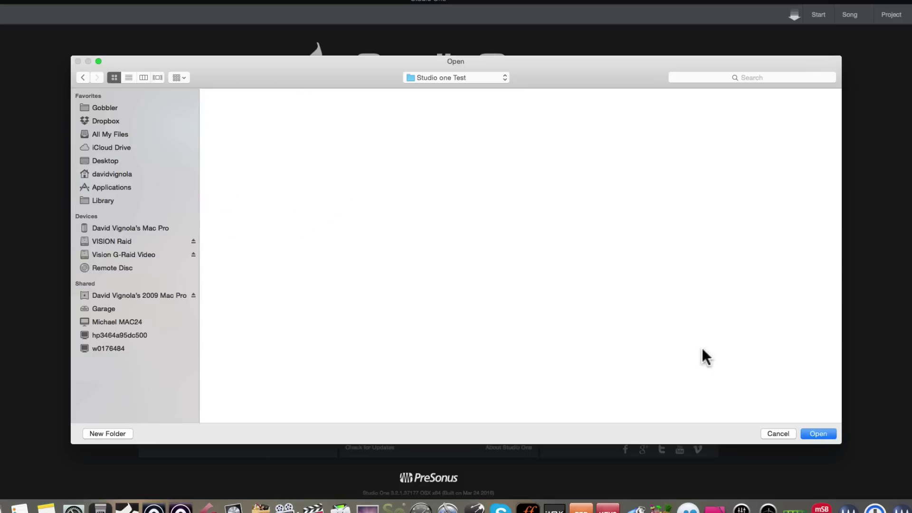
left_click(816, 433)
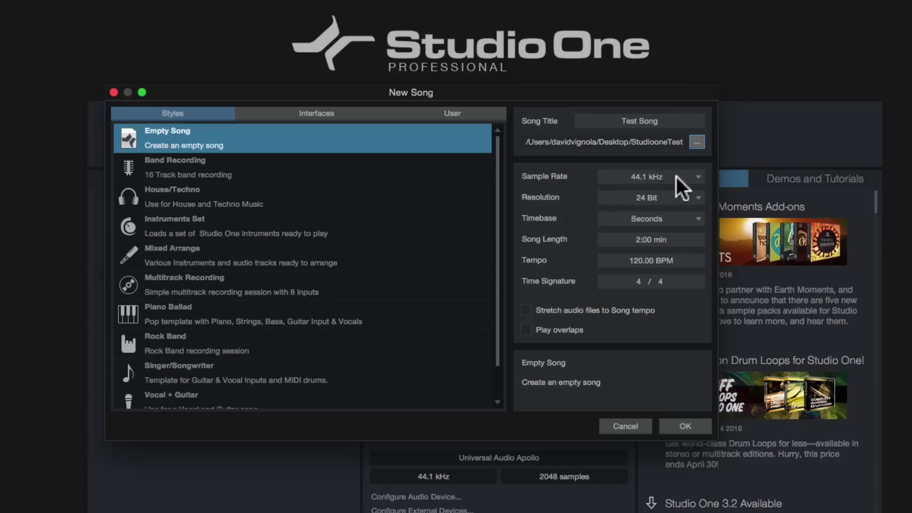
left_click(697, 177)
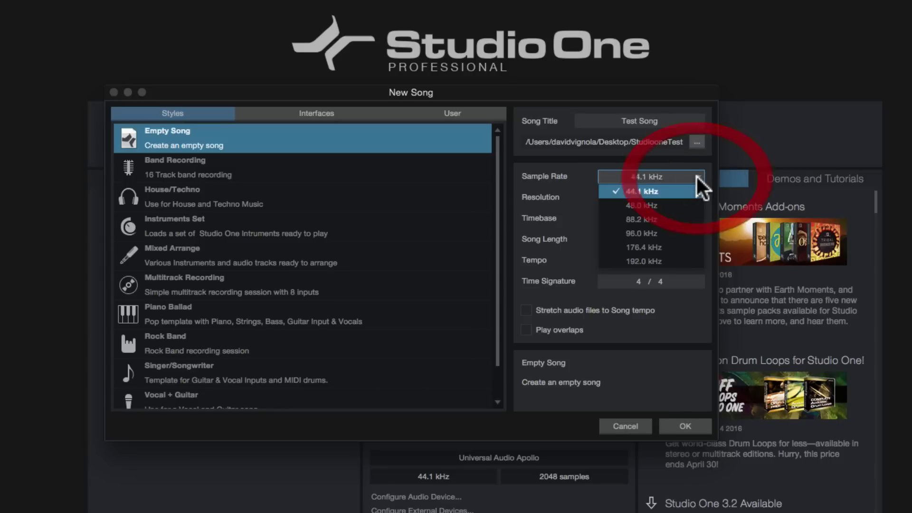
left_click(622, 191)
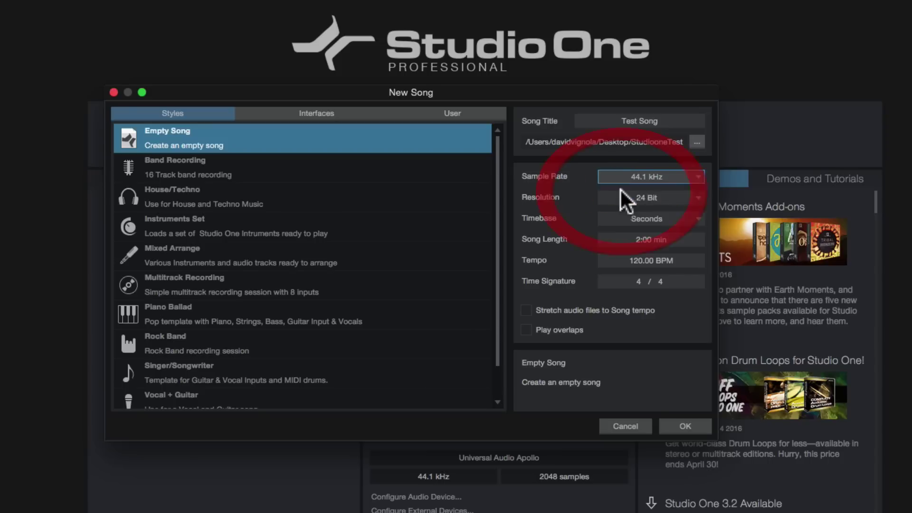
left_click(663, 199)
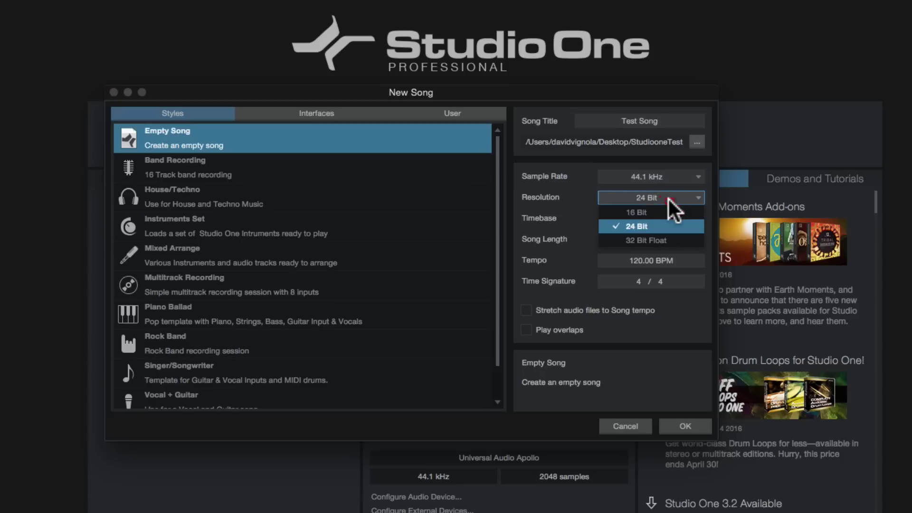
left_click(648, 223)
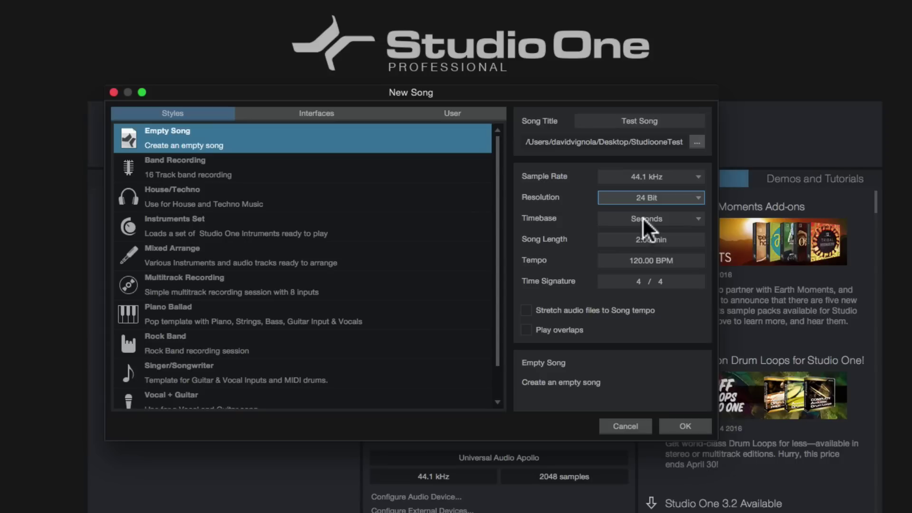
left_click(684, 219)
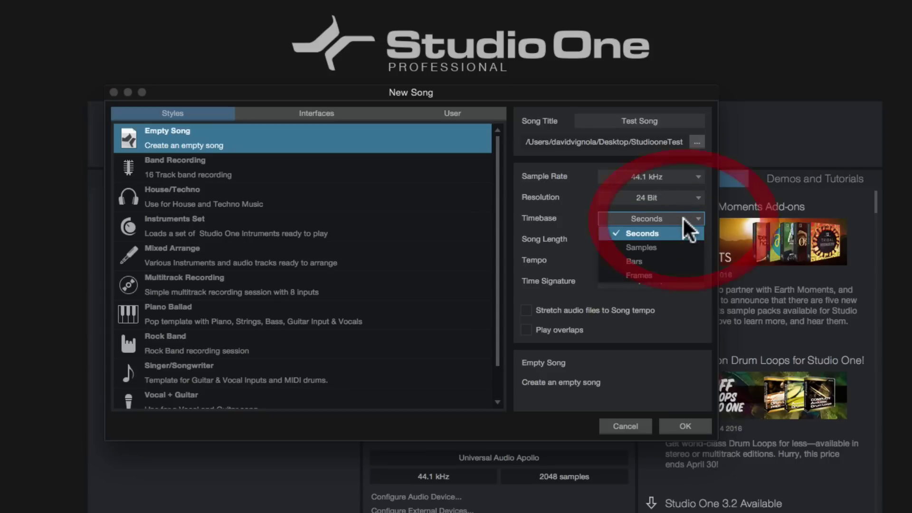
left_click(672, 243)
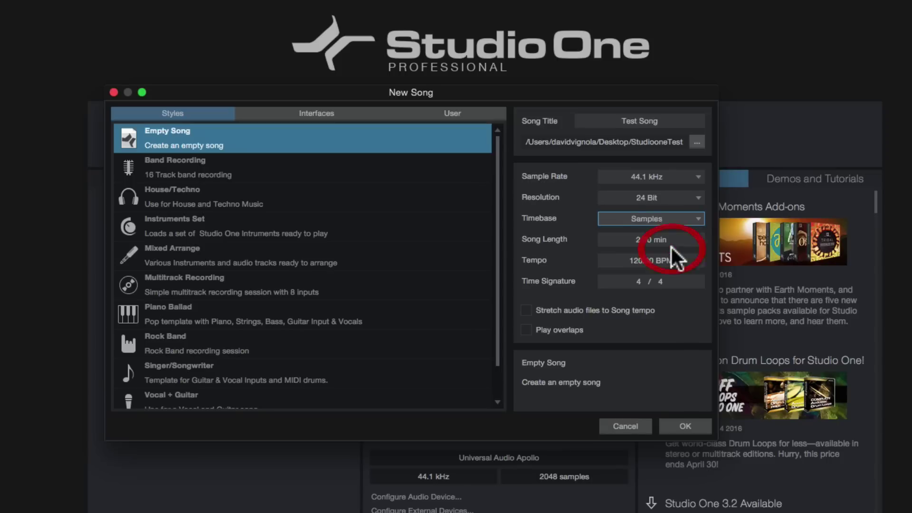
left_click(681, 220)
left_click(671, 261)
left_click(682, 220)
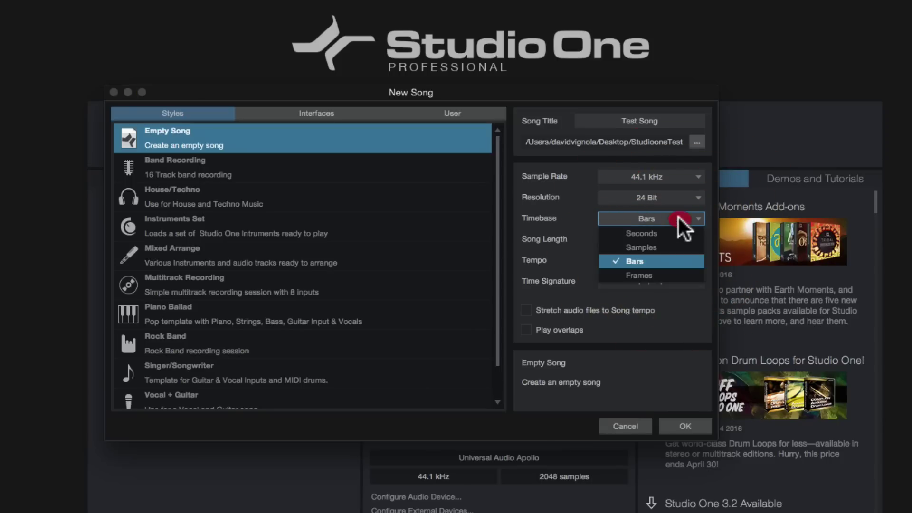
left_click(664, 274)
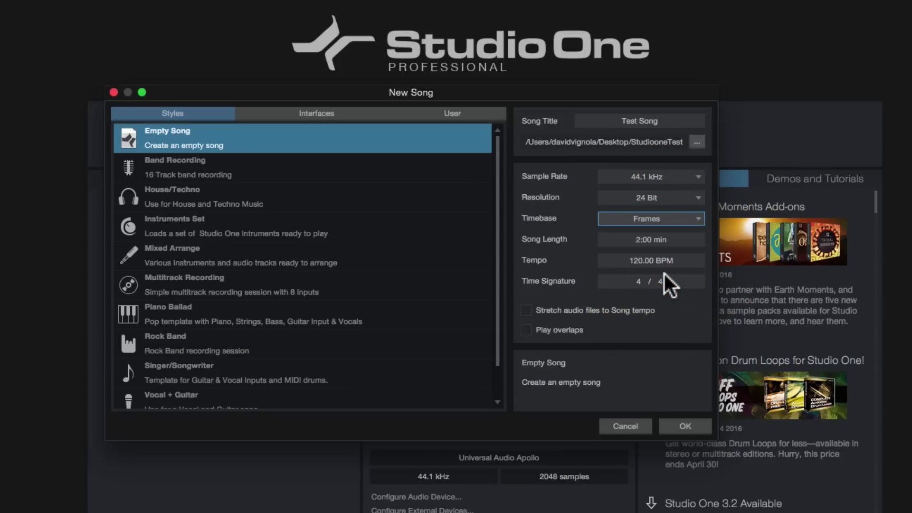
left_click(677, 221)
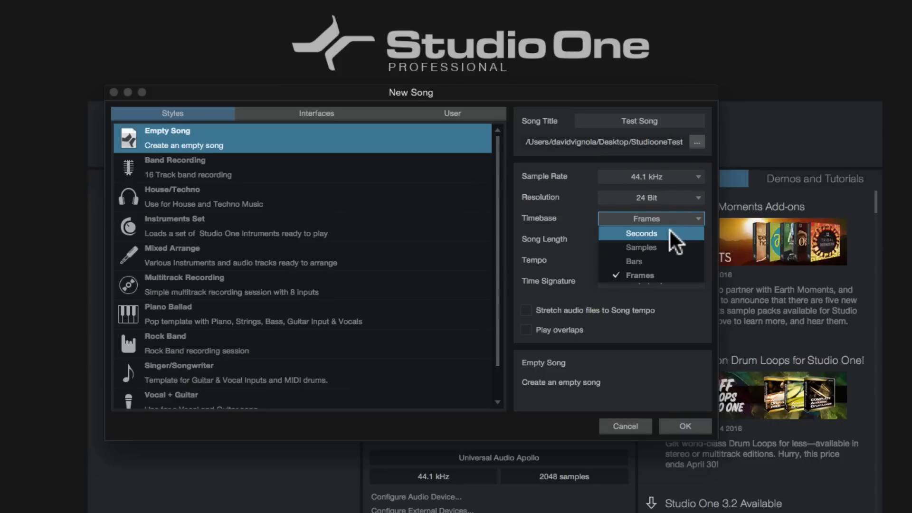
left_click(663, 233)
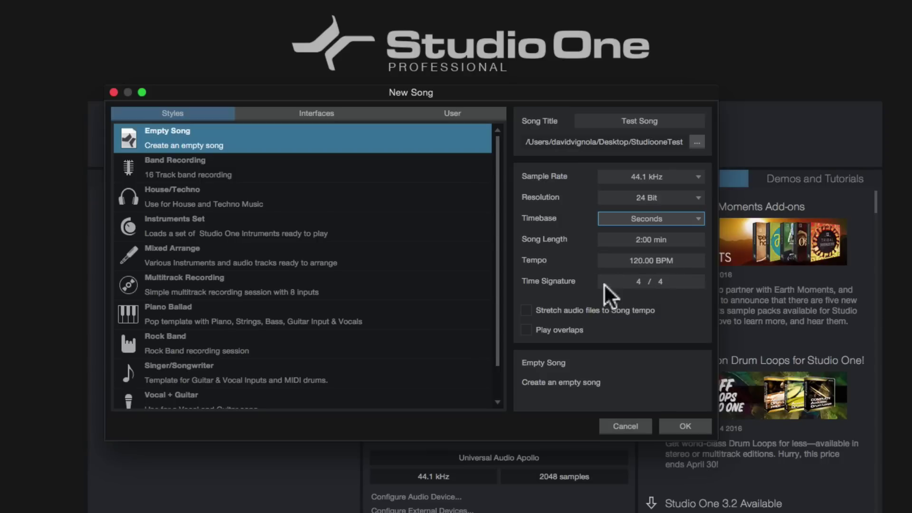
Keep the time signature at 4/4 and enable 'Stretch audio files to Song tempo'.
left_click(638, 281)
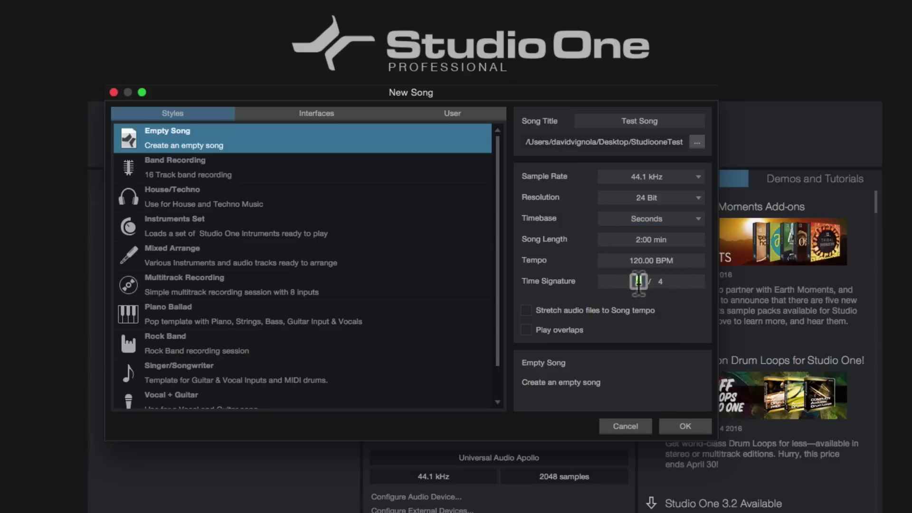
key("Return")
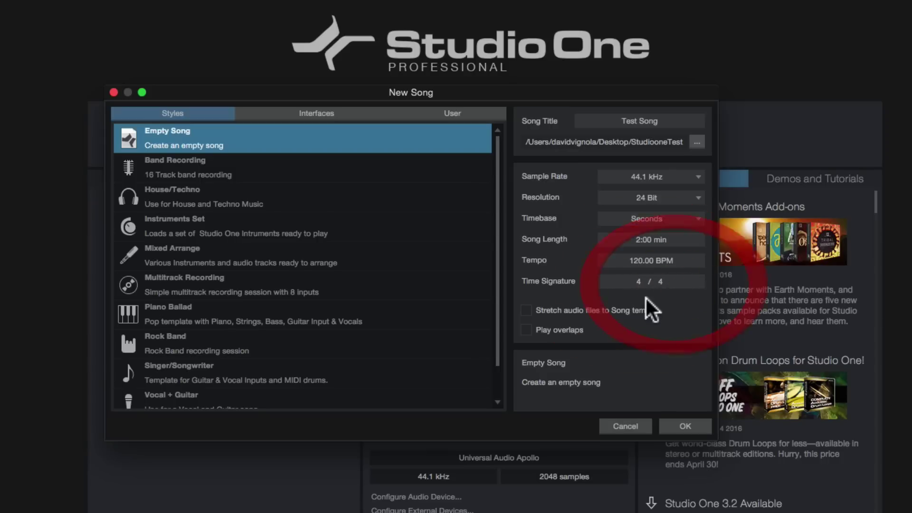
left_click(526, 310)
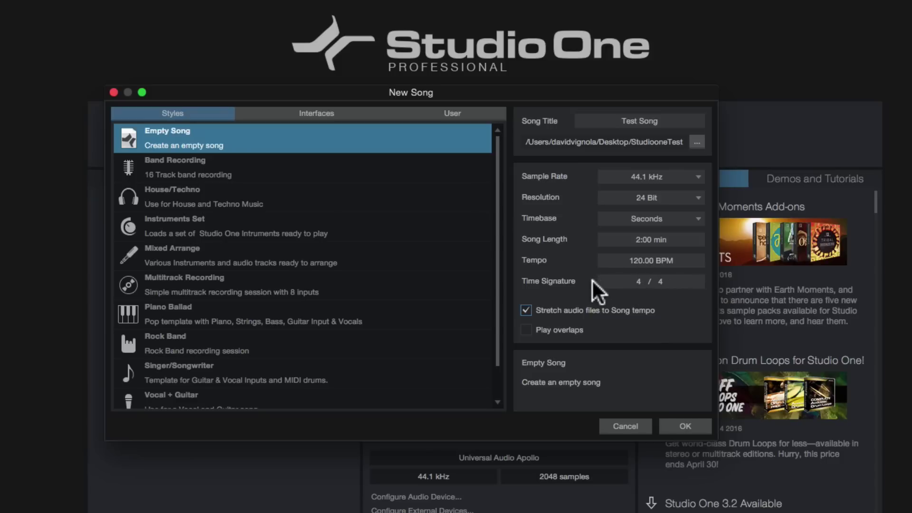
Turn audio stretching off, create Test Song, hide the Browser, and return to the arrange view.
left_click(524, 309)
left_click(683, 427)
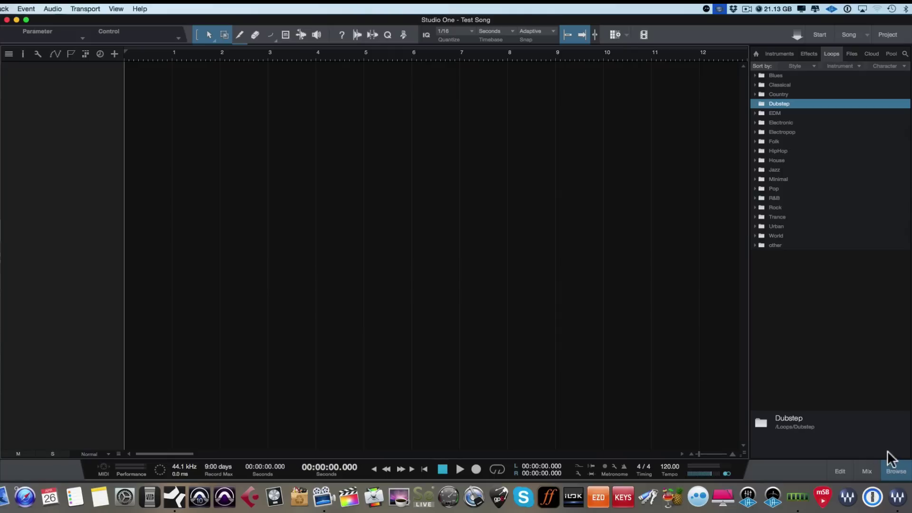
left_click(895, 471)
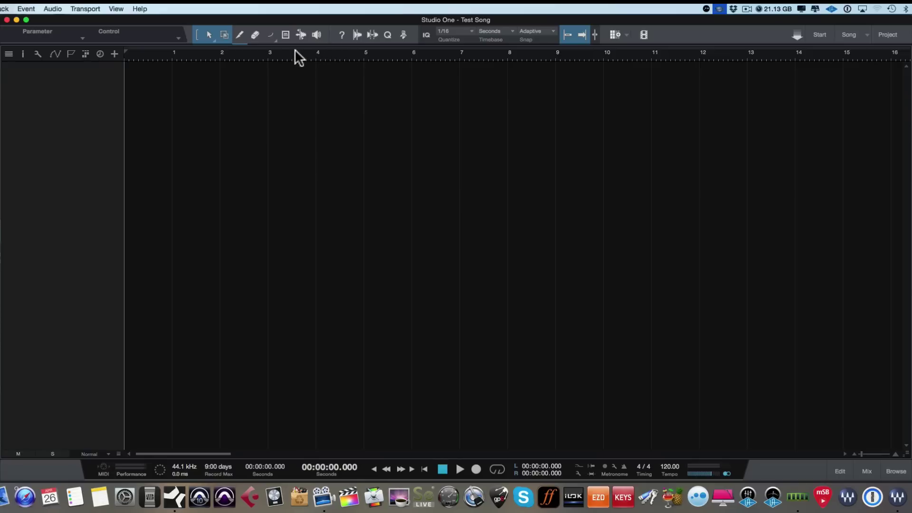
left_click(818, 34)
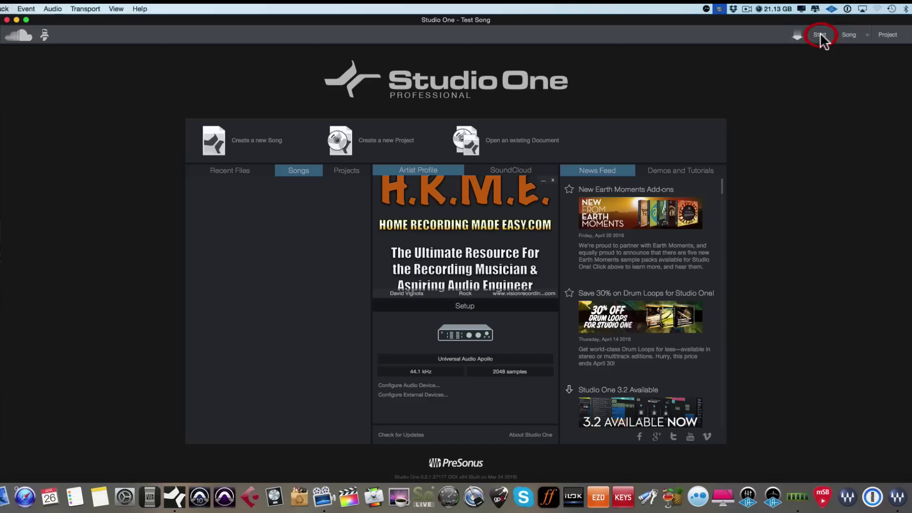
left_click(844, 37)
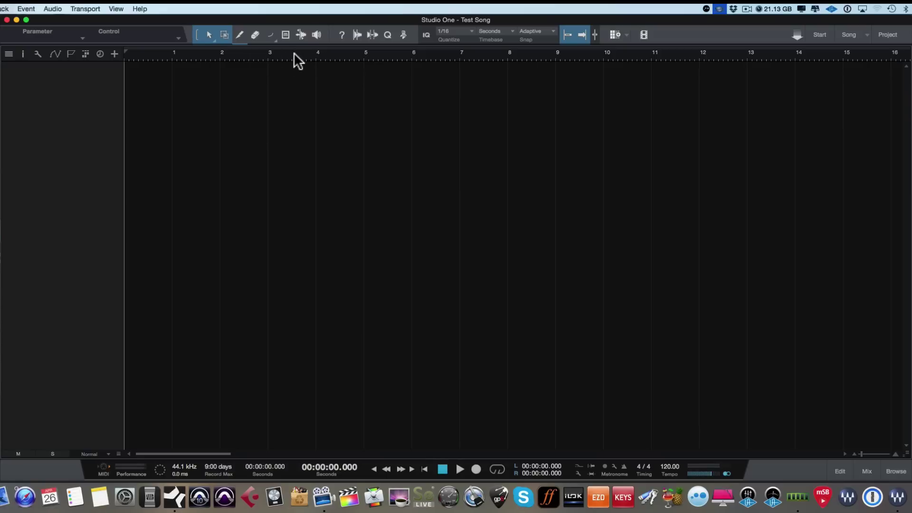
right_click(336, 53)
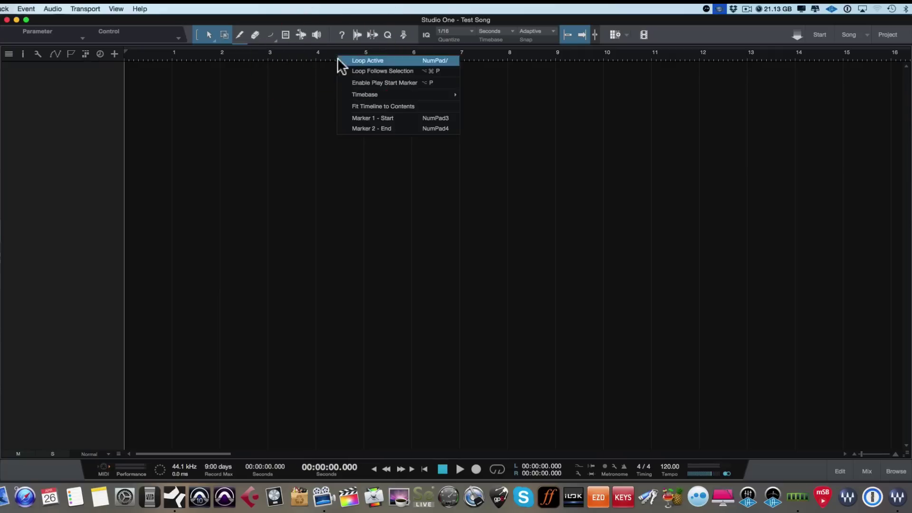
mouse_move(405, 94)
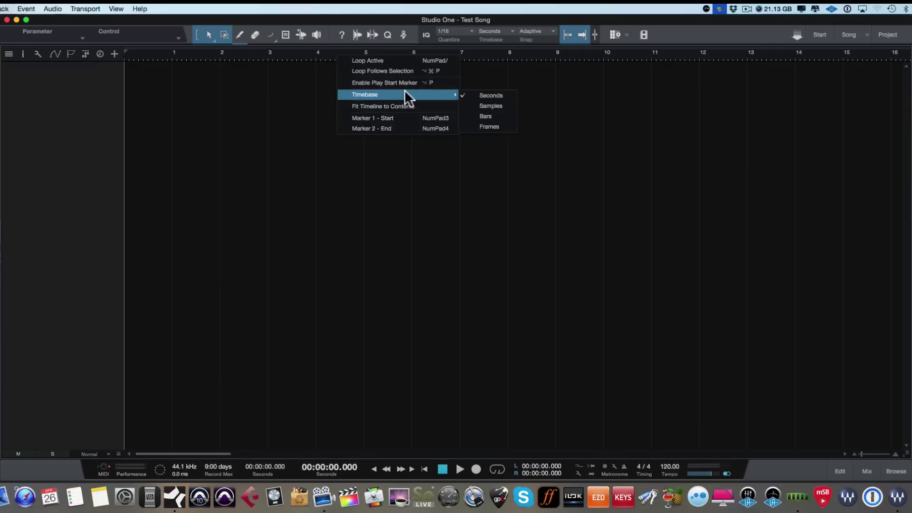
left_click(483, 105)
right_click(387, 49)
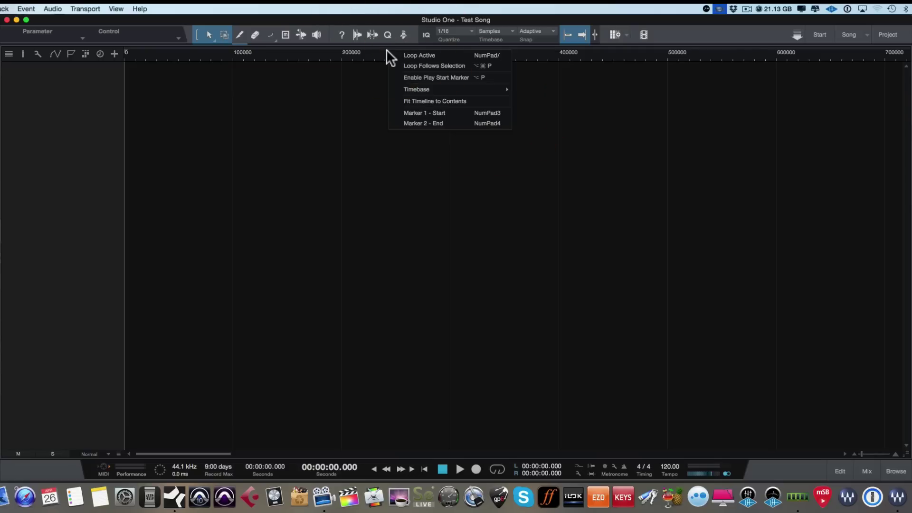
mouse_move(481, 88)
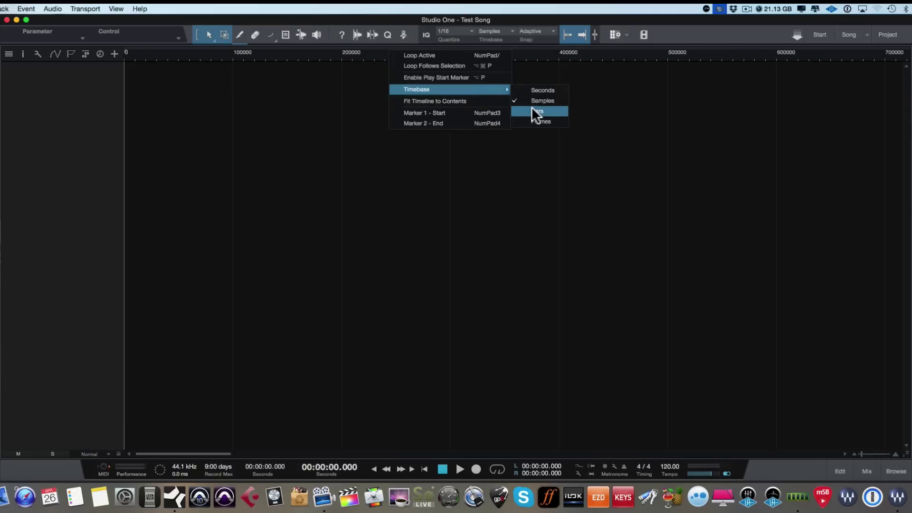
left_click(531, 109)
right_click(342, 54)
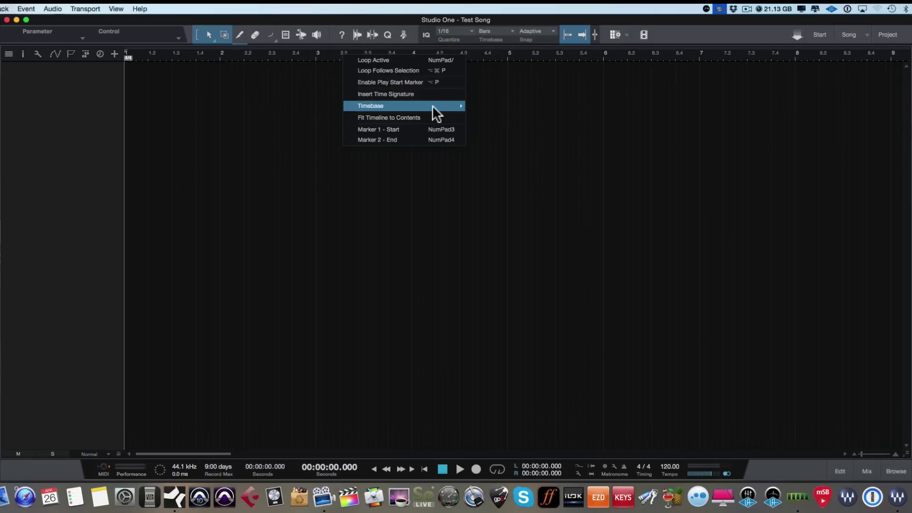
mouse_move(434, 106)
left_click(490, 135)
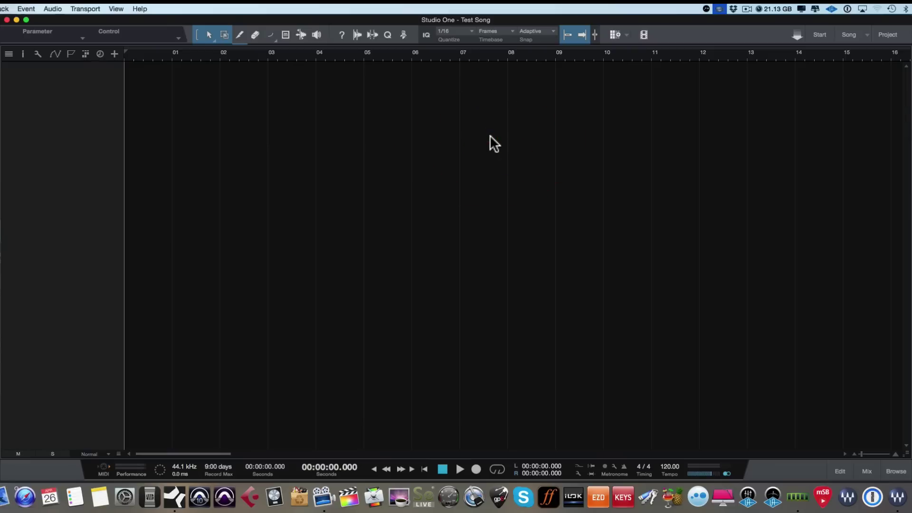
right_click(422, 55)
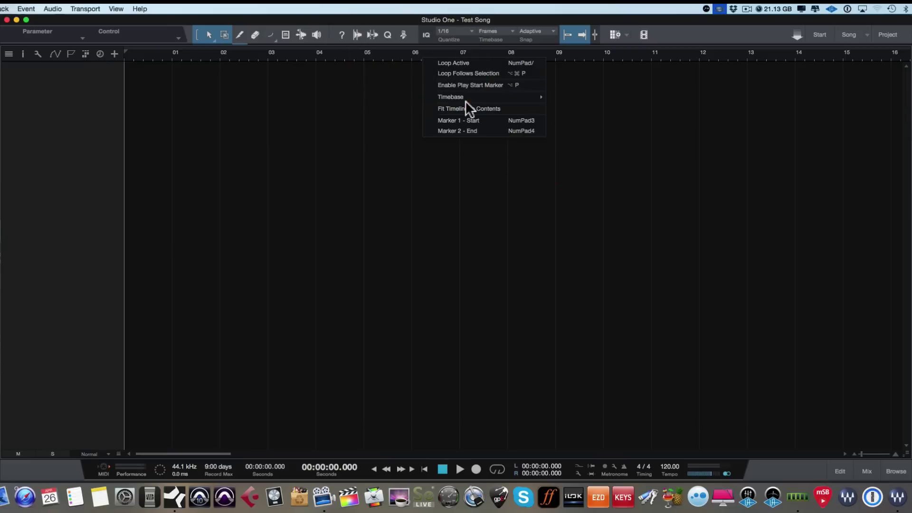
mouse_move(504, 98)
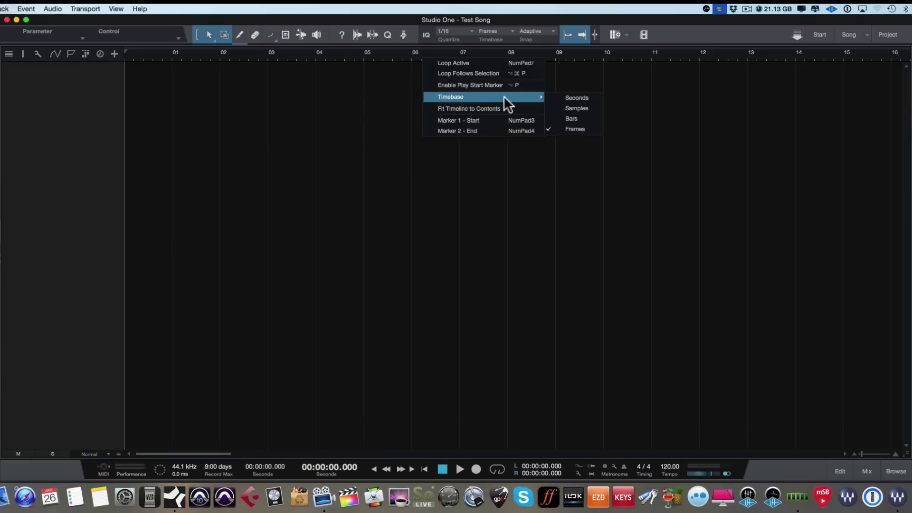
left_click(554, 98)
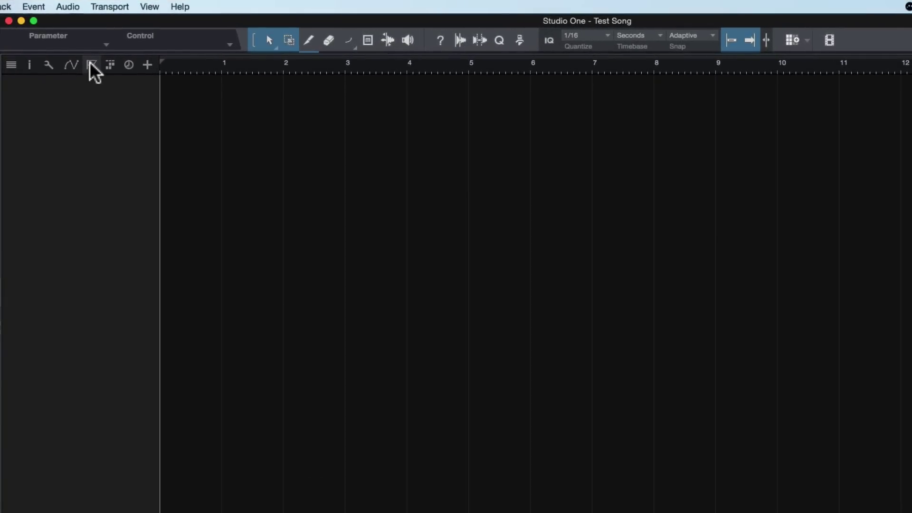
Show the marker track, zoom out to the whole song, and drag the End marker to about 1:28.
left_click(90, 66)
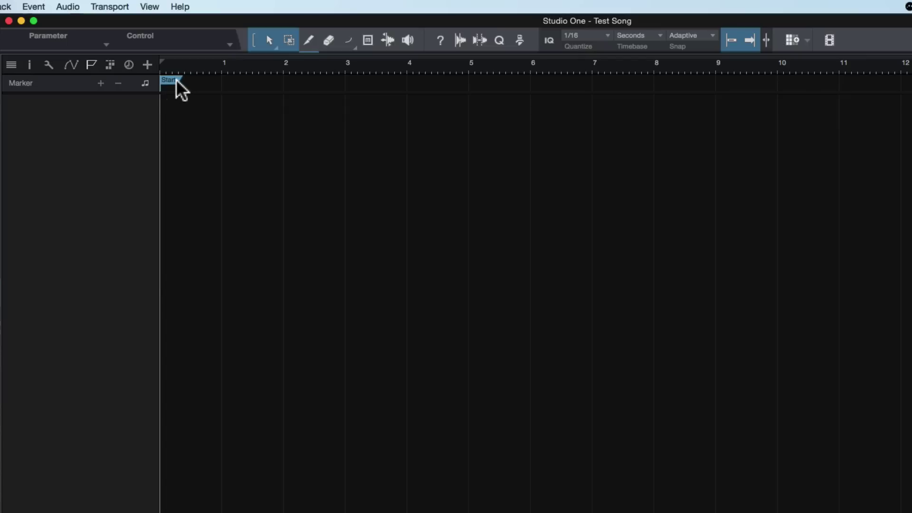
key("w")
key("w")
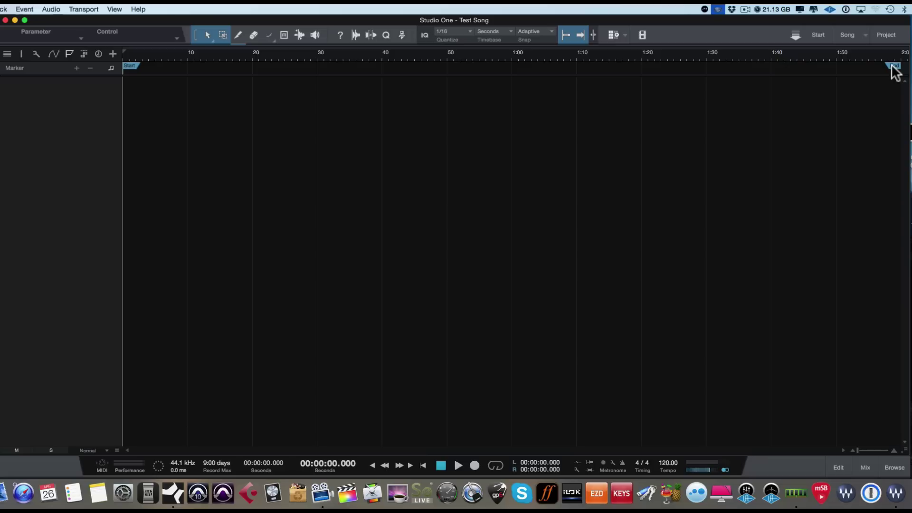
mouse_move(892, 66)
left_mouse_down()
mouse_move(499, 61)
mouse_move(517, 62)
left_mouse_up()
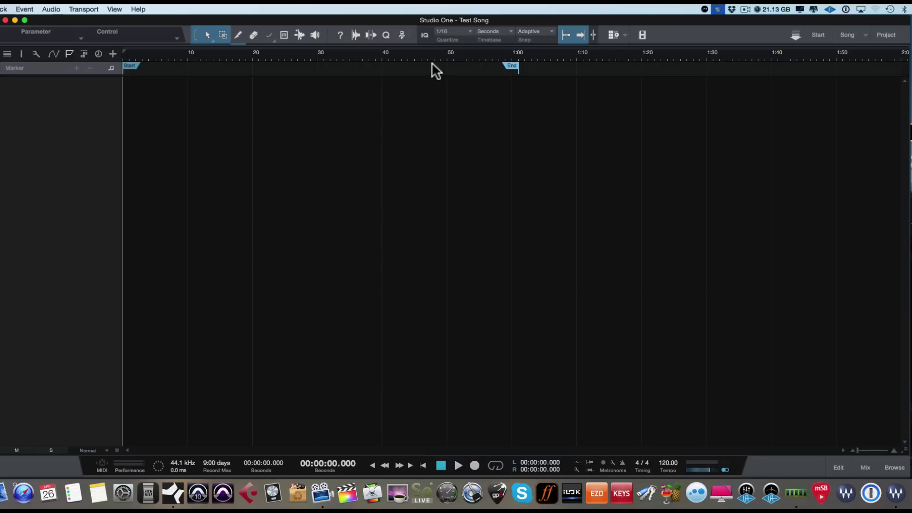
mouse_move(510, 64)
left_mouse_down()
mouse_move(574, 64)
mouse_move(495, 68)
mouse_move(742, 67)
mouse_move(697, 68)
left_mouse_up()
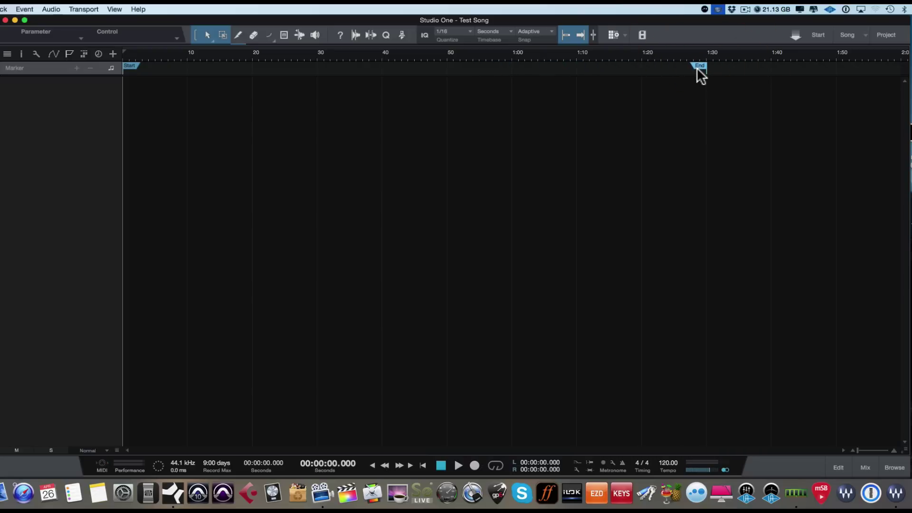